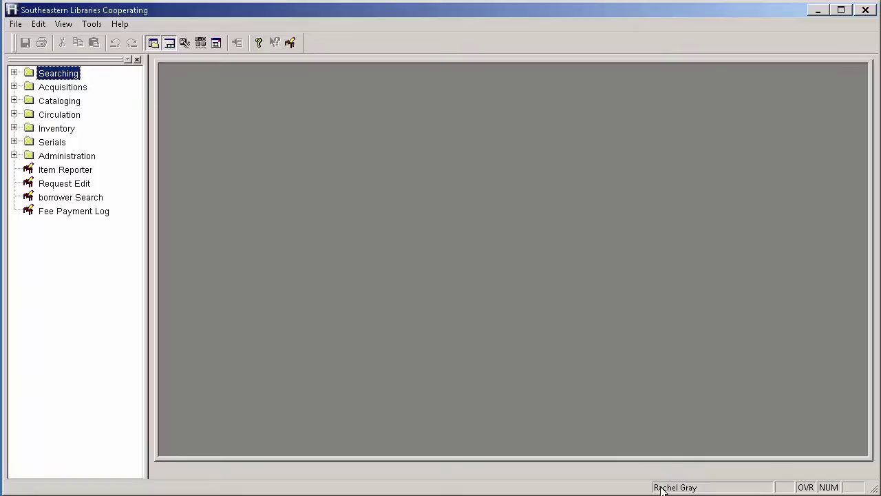
- Open the launcher customization dialog and enable Large Buttons for the Main toolbar
left_click(92, 24)
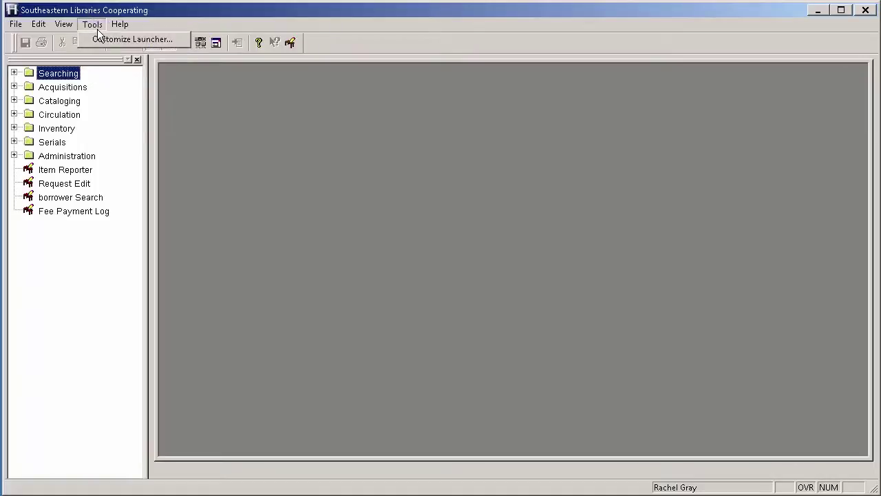
left_click(101, 40)
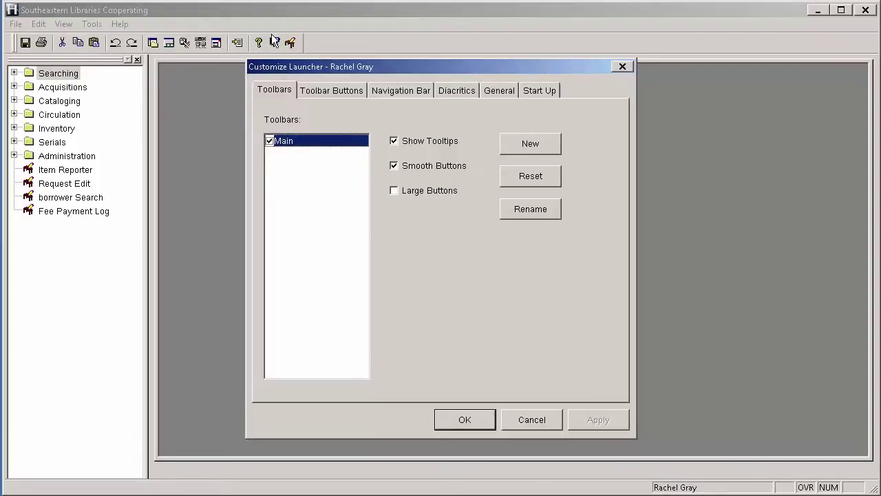
left_click_drag(379, 64, 380, 82)
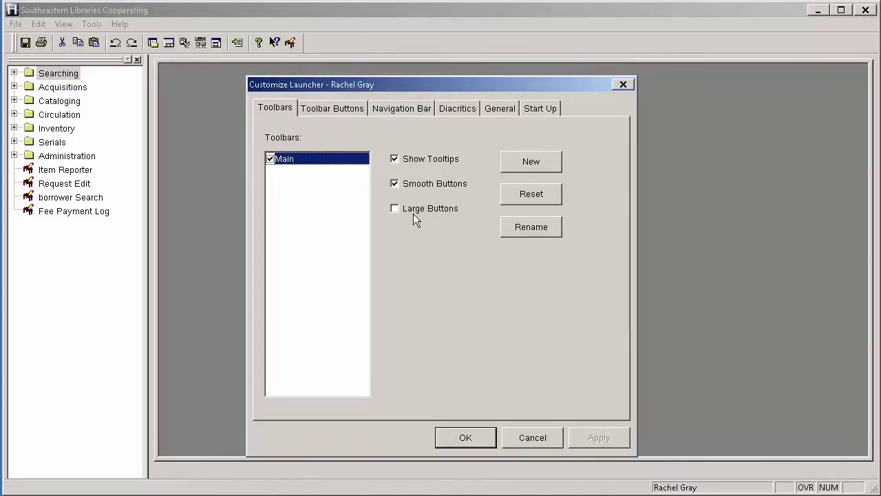
left_click(395, 208)
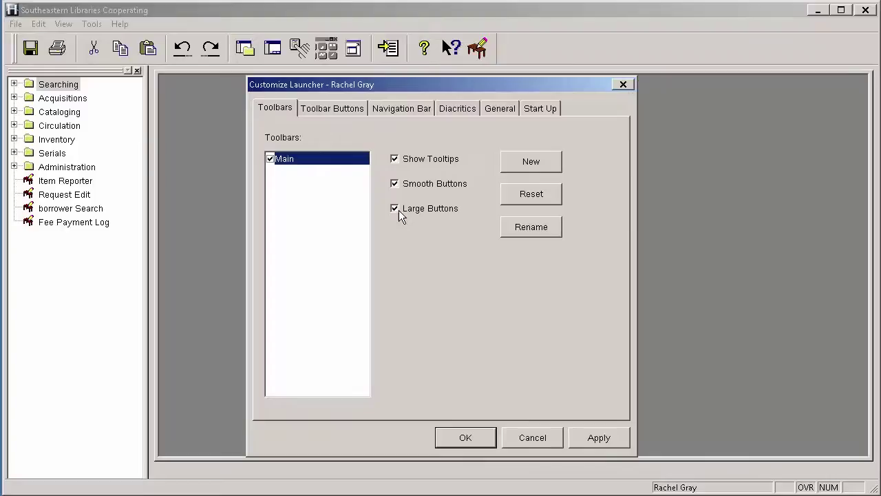
left_click(394, 209)
left_click(393, 209)
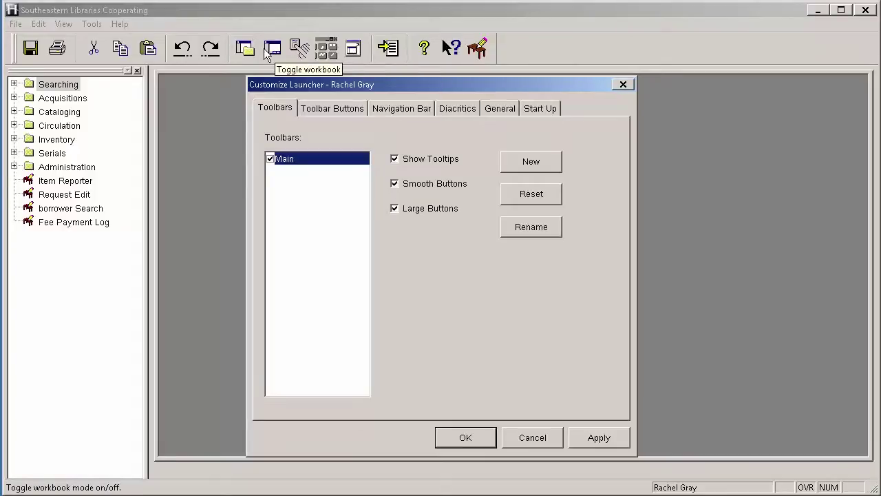
- Switch Show Tooltips and Smooth Buttons off and back on to compare their effect on the toolbar
left_click(395, 159)
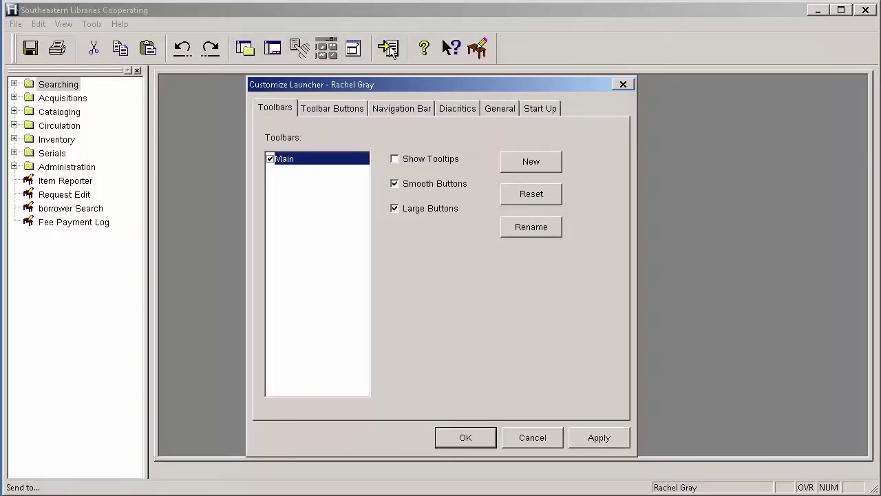
left_click(394, 159)
left_click(396, 190)
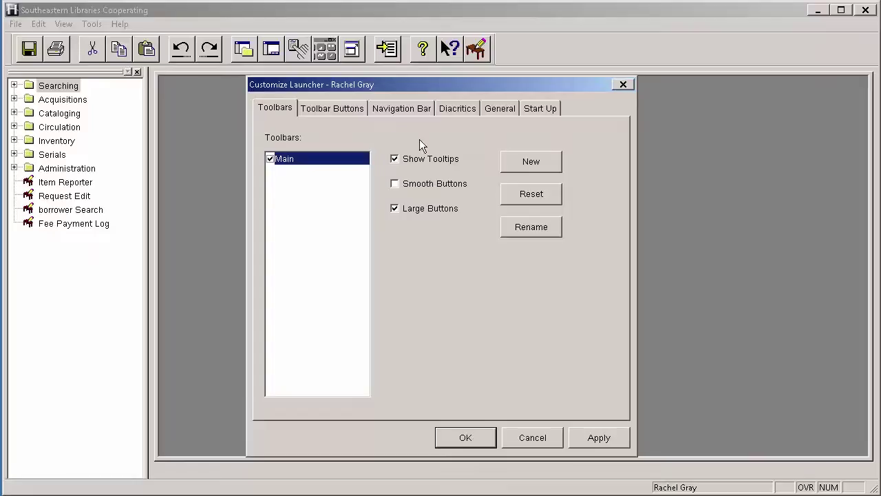
left_click(393, 184)
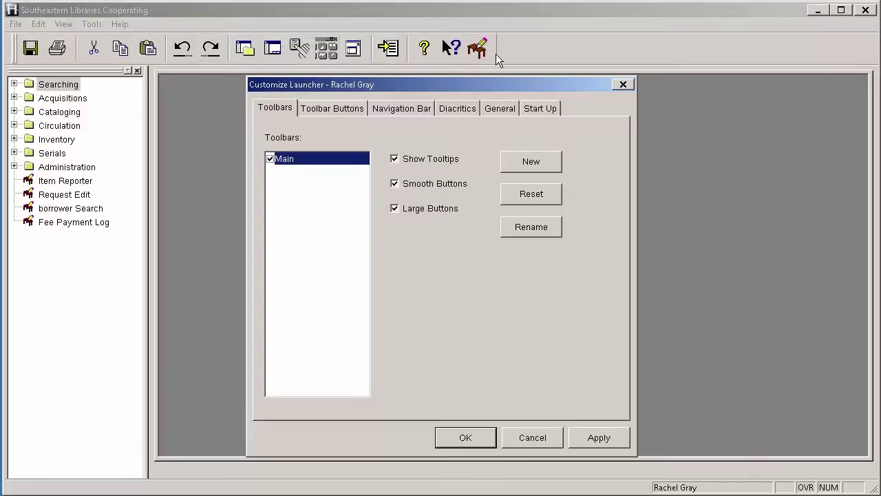
left_click(406, 180)
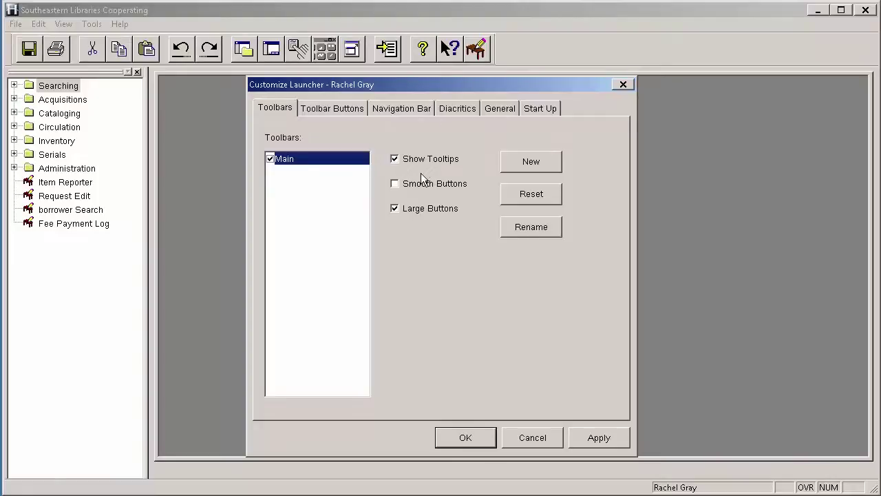
left_click(420, 186)
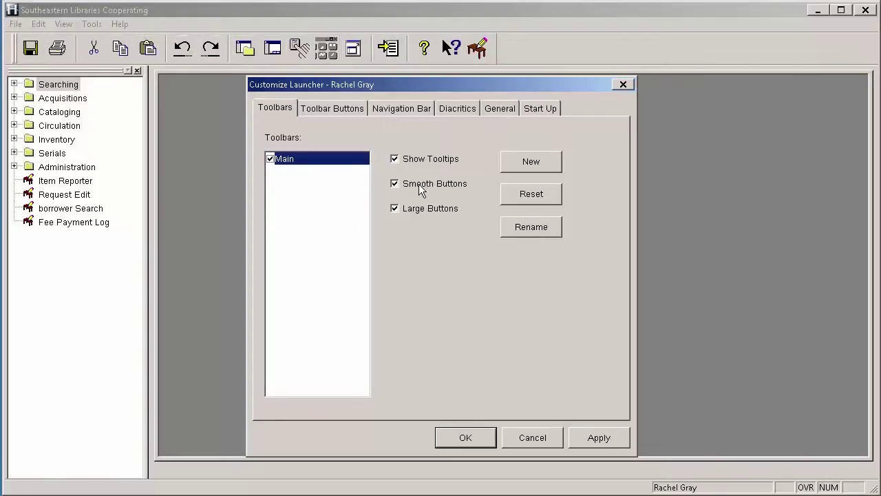
- In the navigation bar settings, put the Circulation folder's Open CKI Window item on the toolbar
left_click(410, 110)
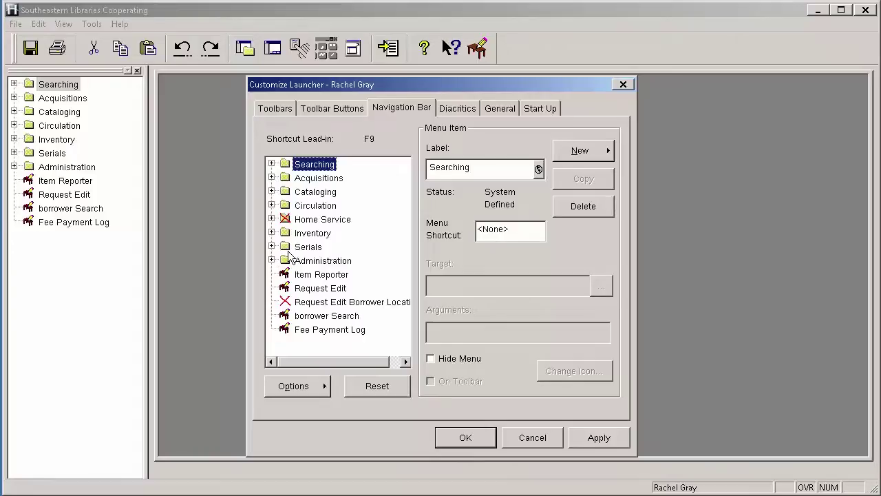
left_click(271, 205)
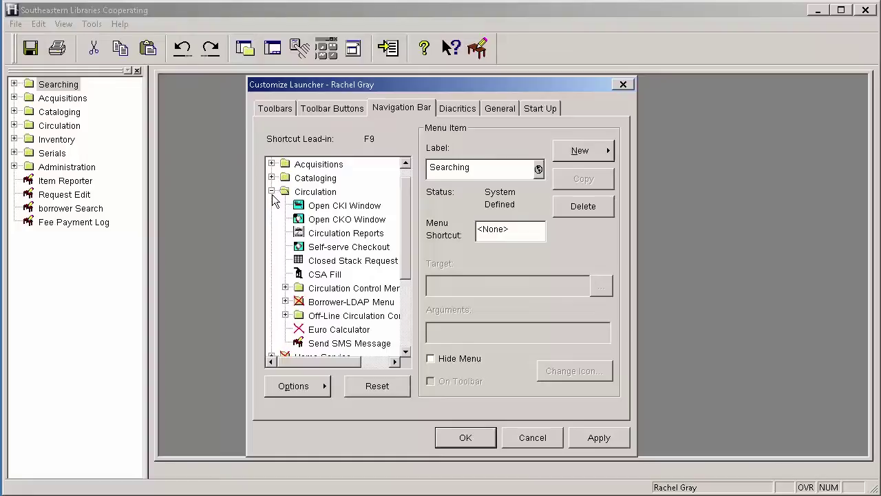
left_click(271, 192)
left_click(272, 192)
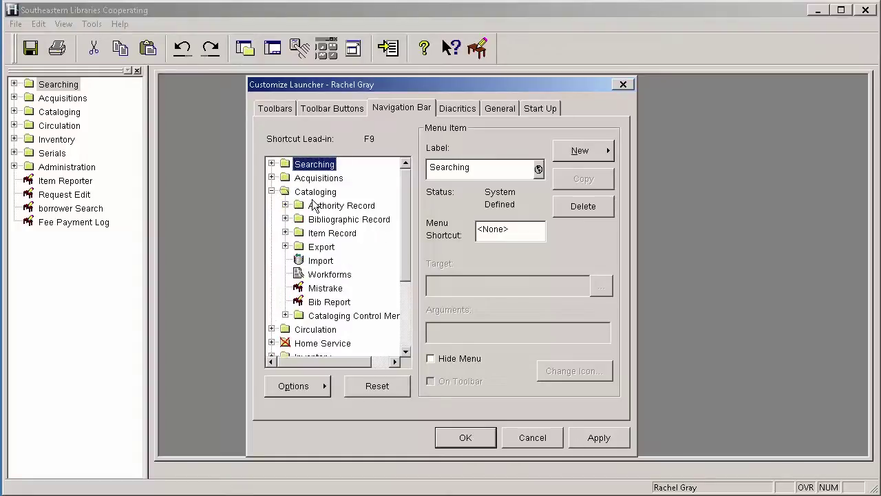
left_click(272, 192)
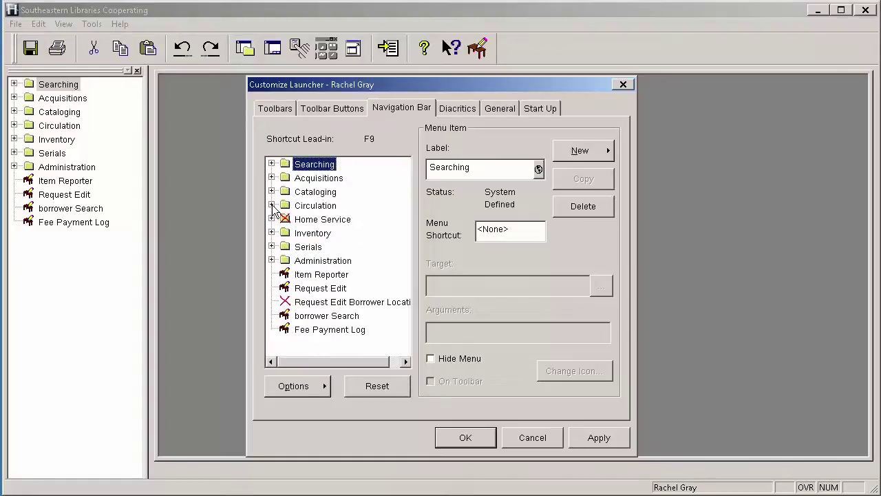
left_click(271, 205)
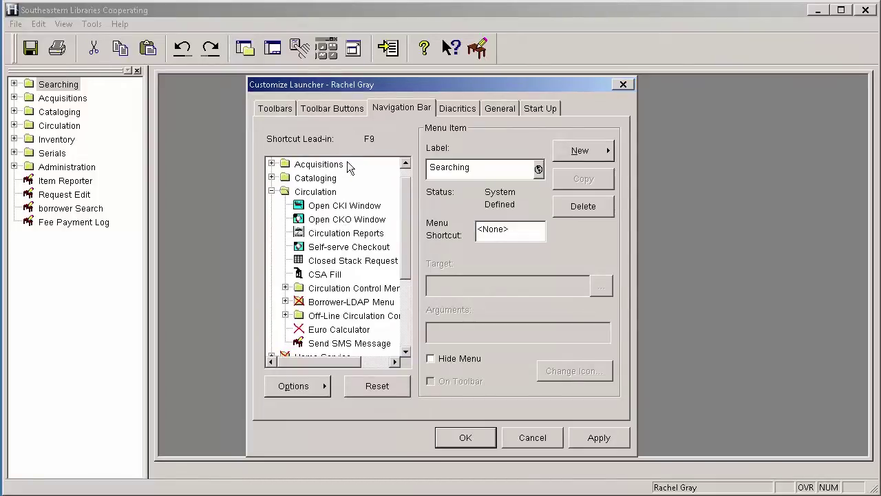
left_click(339, 207)
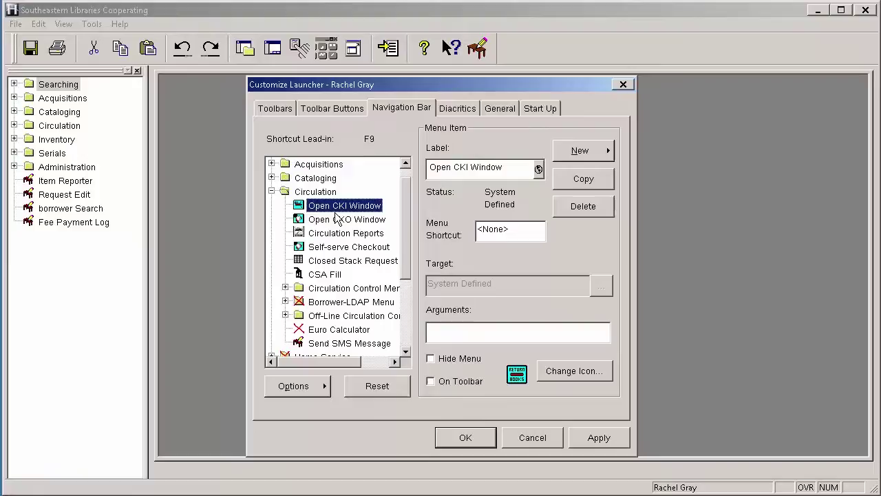
left_click(459, 383)
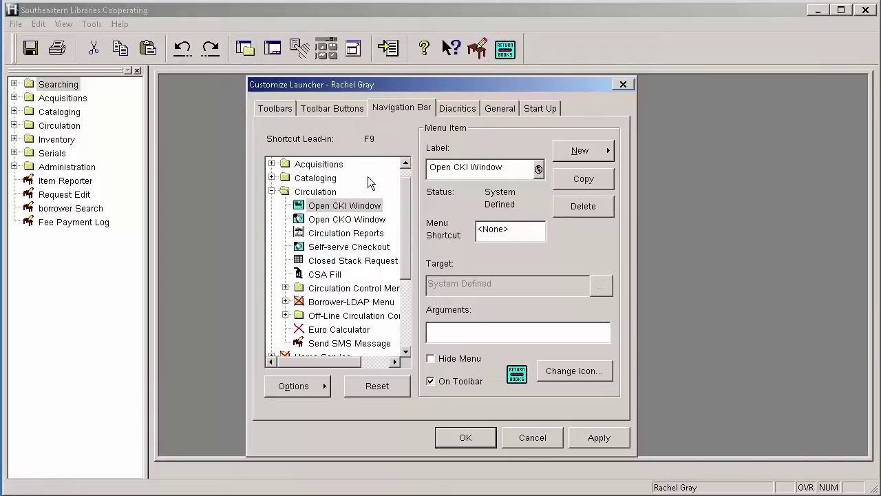
- Put the Open CKO Window item on the toolbar as well and save the launcher customization
left_click(357, 221)
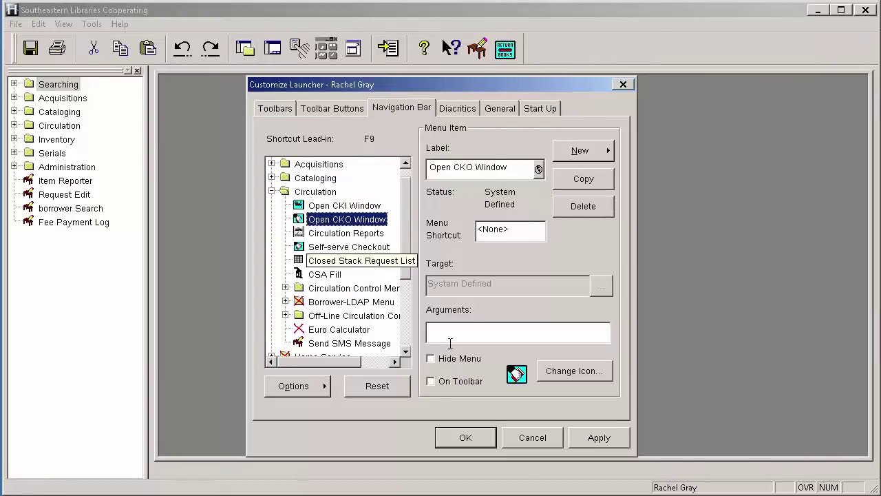
left_click(463, 384)
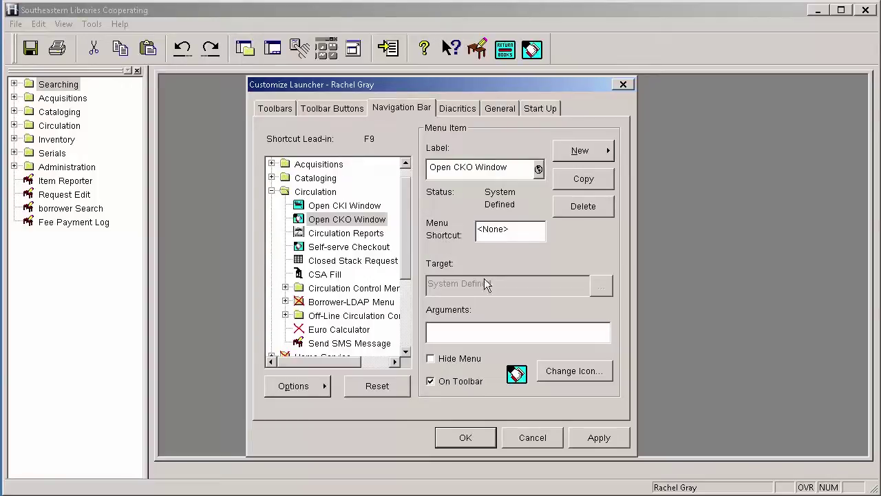
left_click(471, 437)
- Test the two added toolbar shortcuts by opening the Checkin and Checkout windows, and close both windows
left_click(506, 49)
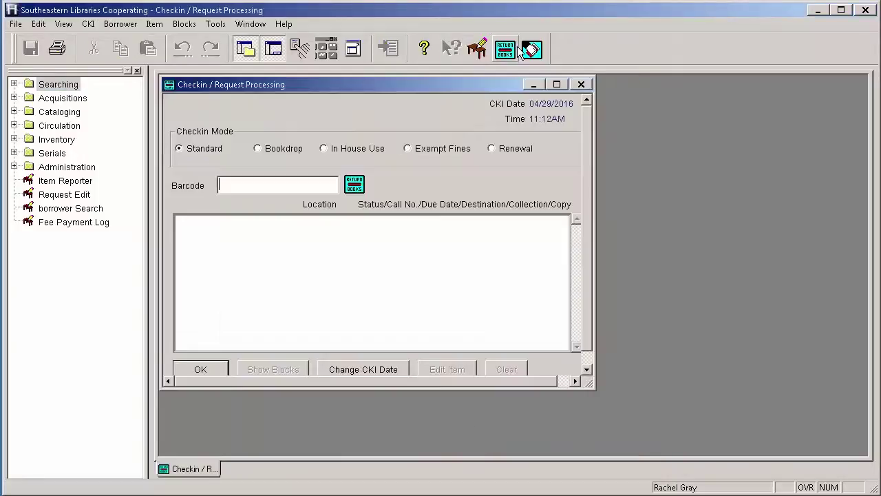
left_click(530, 51)
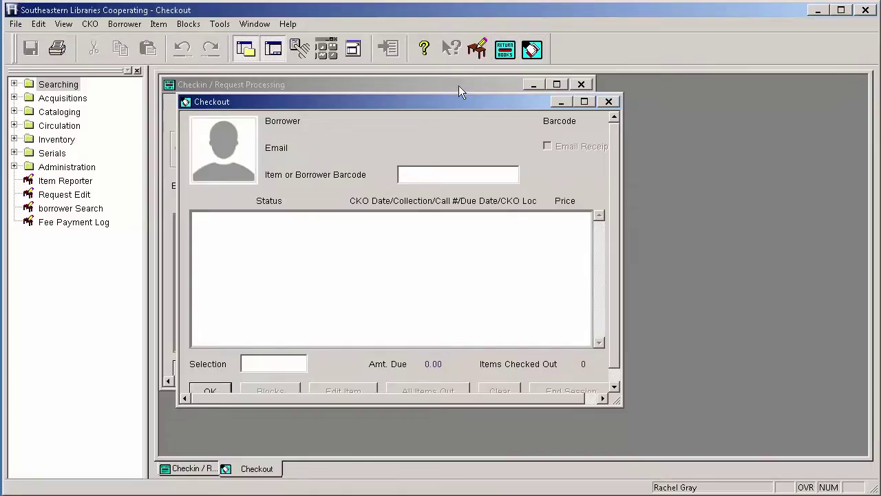
left_click(608, 101)
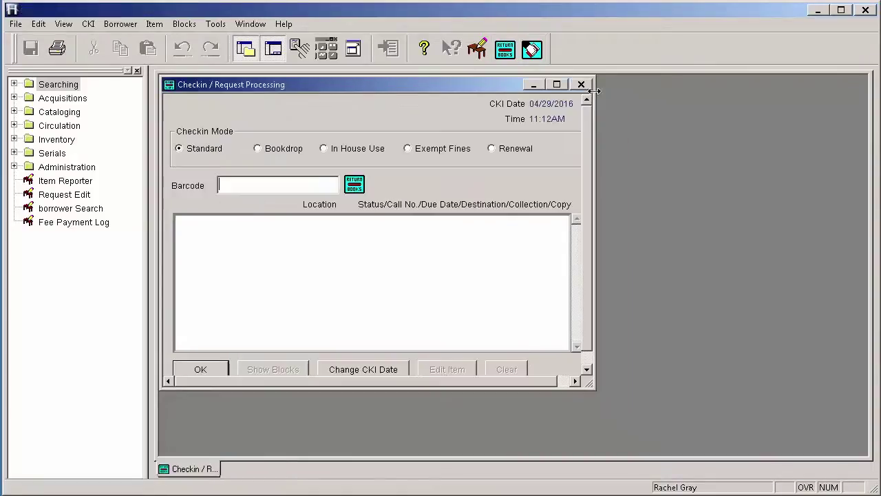
left_click(581, 84)
- Set the menu shortcut of Circulation's Open CKI Window item to i, save, and test opening the Checkin window
left_click(91, 23)
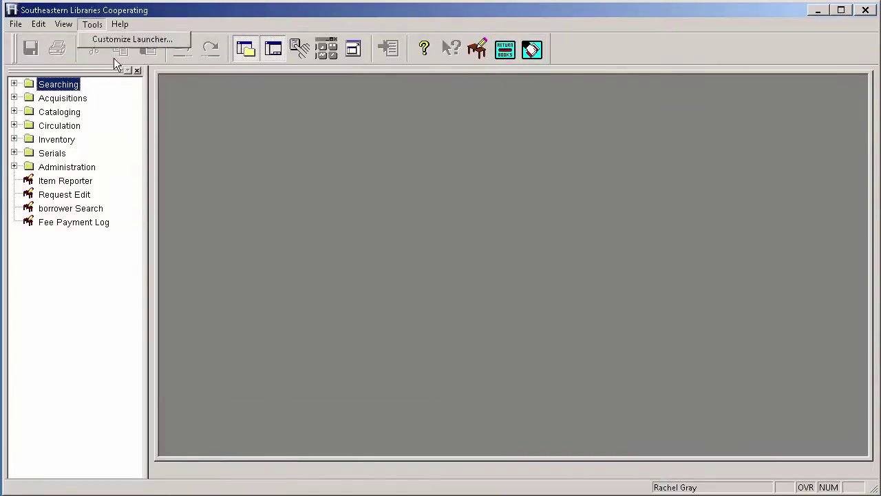
left_click(110, 38)
left_click(421, 91)
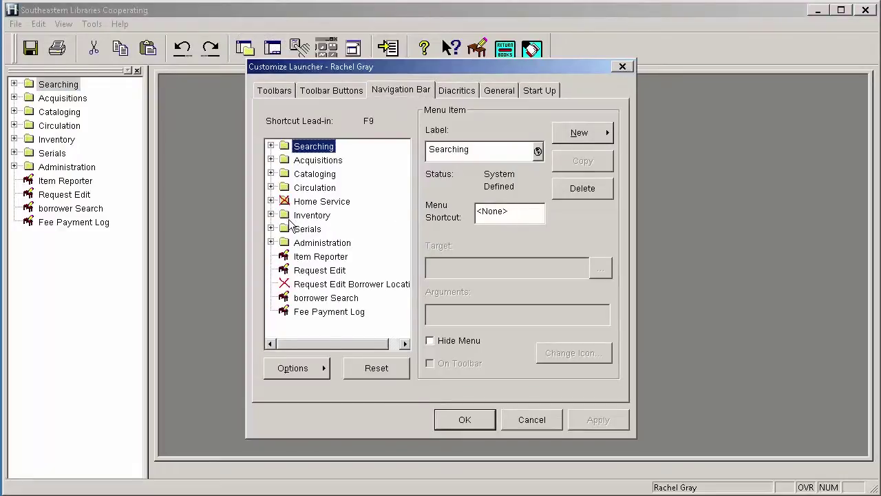
left_click(270, 187)
left_click(323, 190)
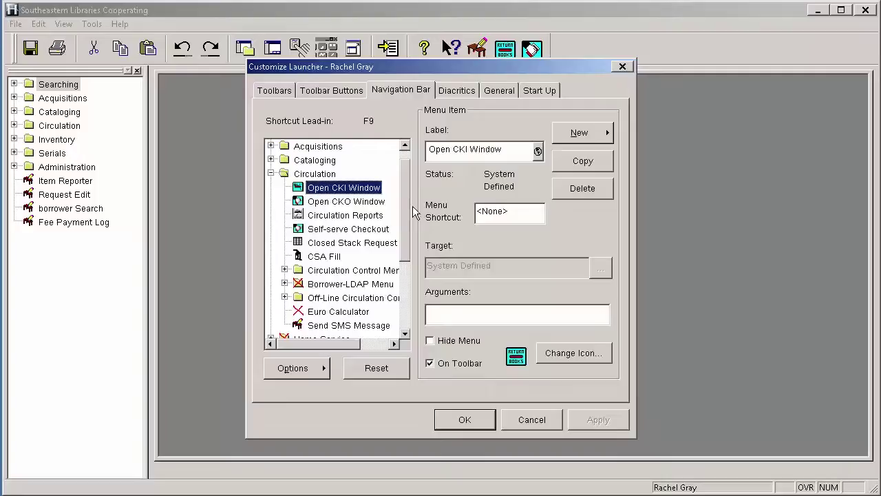
left_click(515, 213)
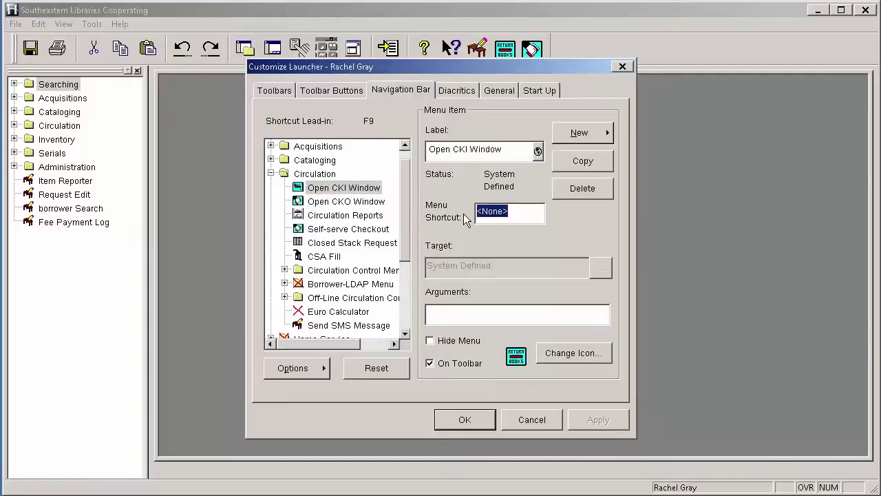
key("BackSpace")
left_click(475, 425)
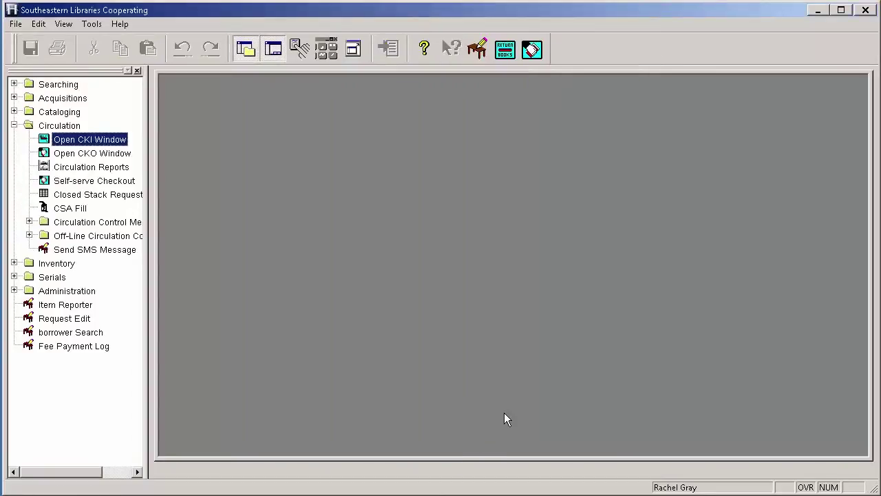
key("Return")
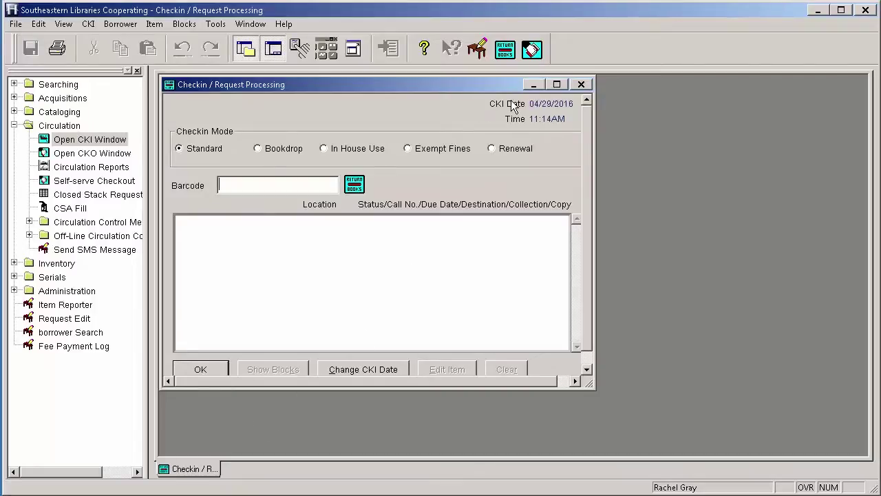
left_click(581, 84)
- Reopen the launcher's navigation bar settings and set the Circulation Reports menu shortcut to r
left_click(92, 24)
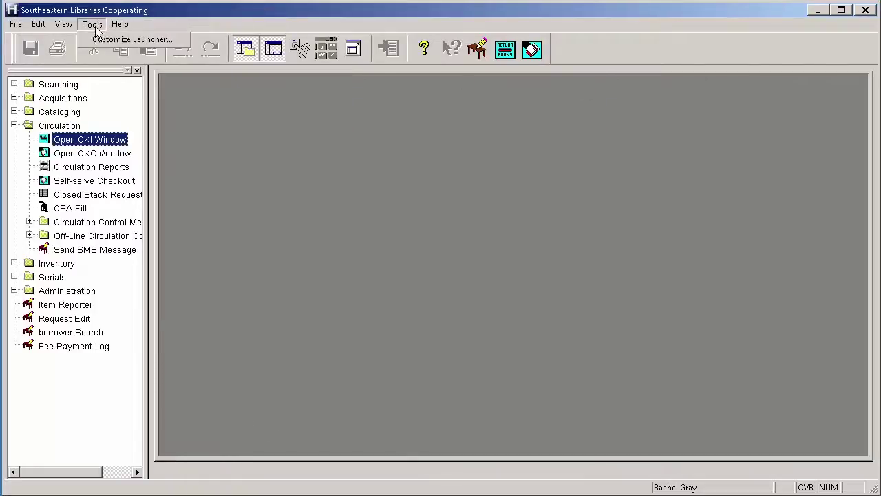
left_click(98, 39)
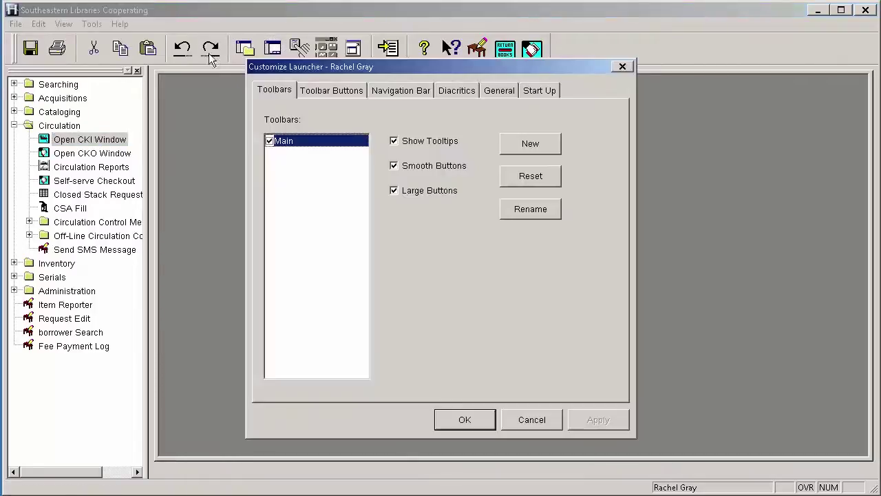
left_click(395, 90)
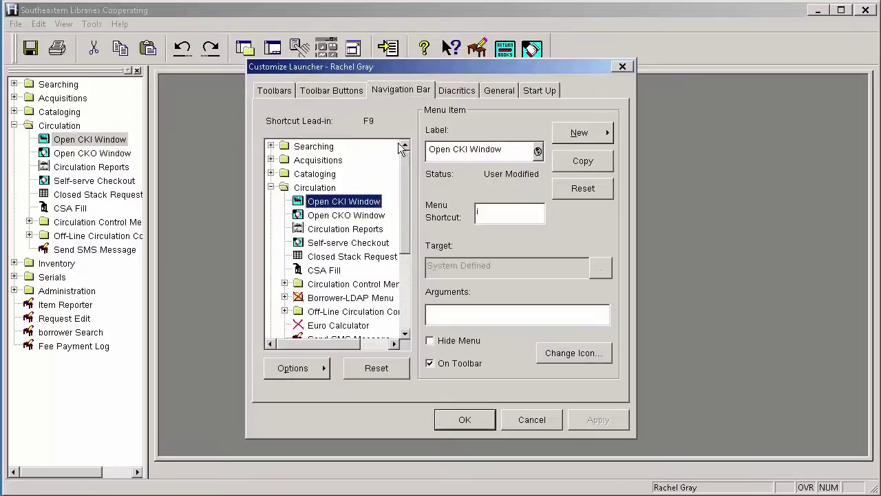
left_click(333, 232)
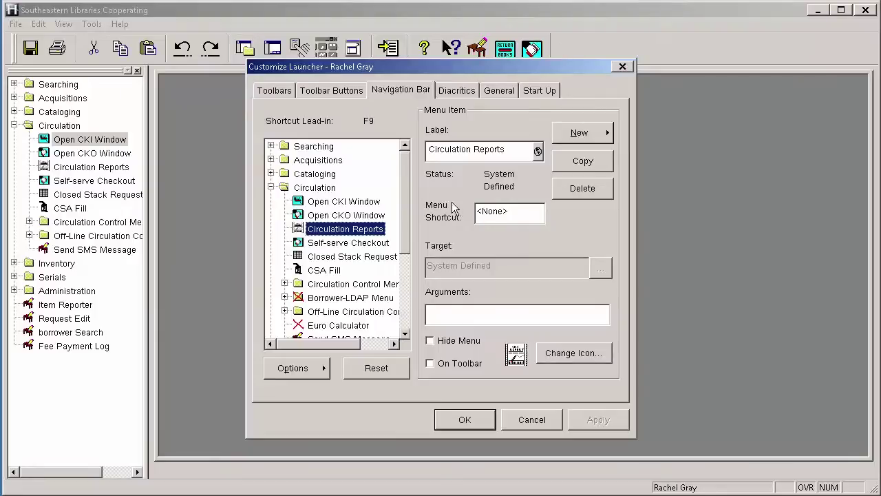
left_click(509, 211)
left_click_drag(457, 210, 452, 217)
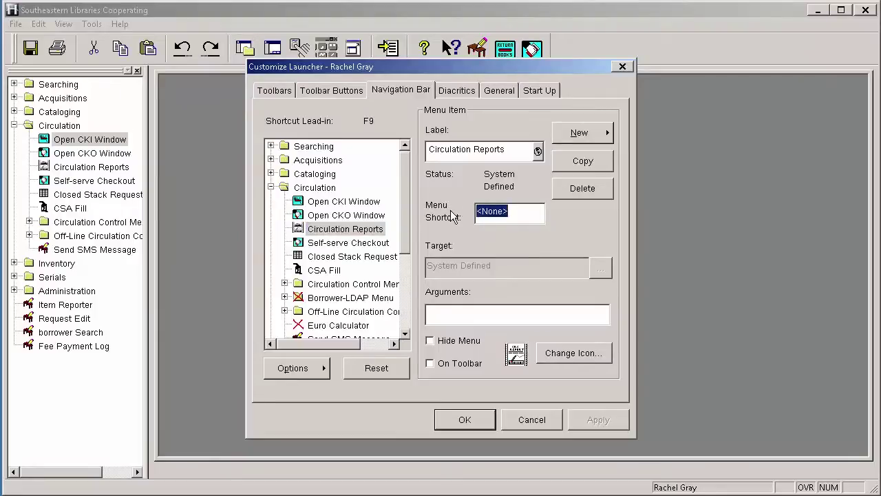
type("r")
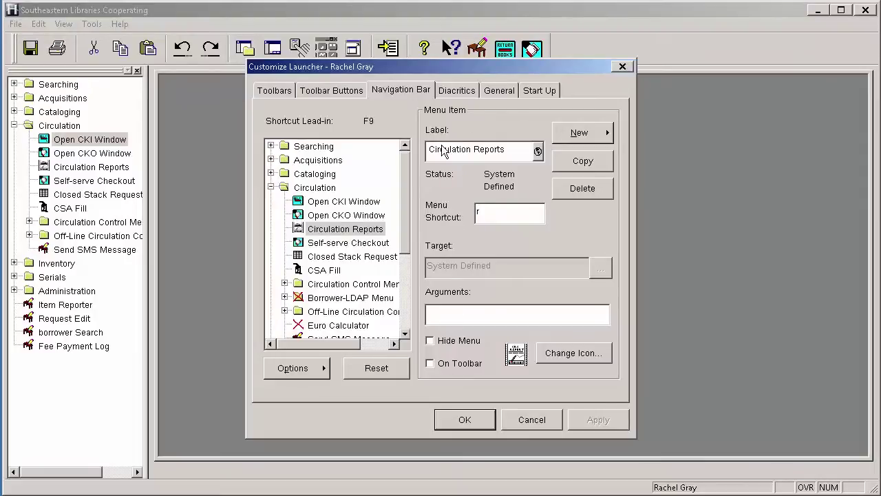
- Add Circulation's Open CKI Window and Open CKO Window to the processes opened at launcher start-up
left_click(549, 94)
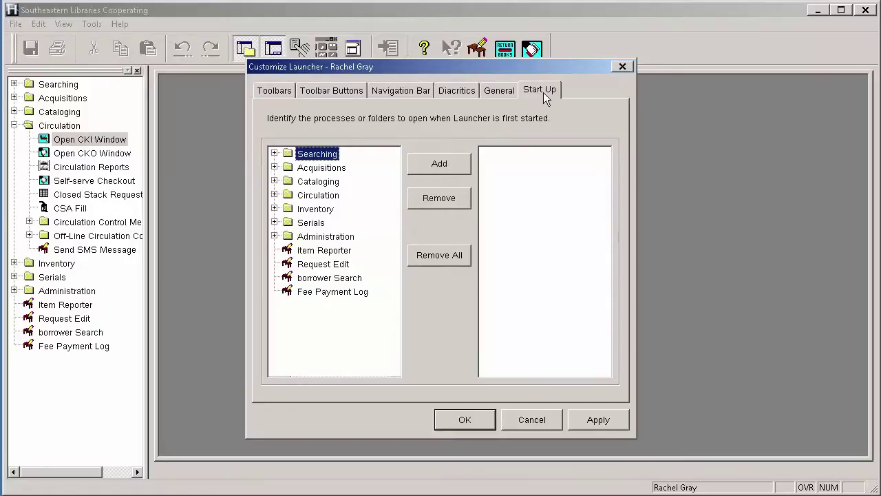
left_click(274, 194)
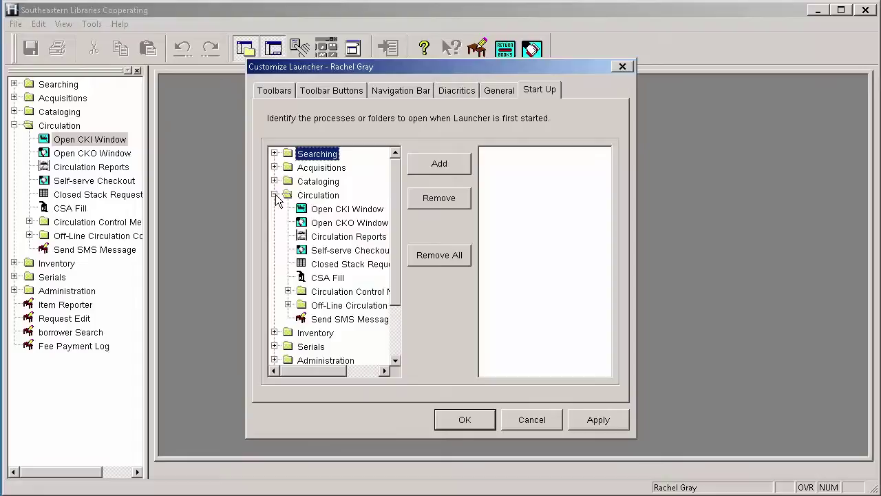
left_click(322, 211)
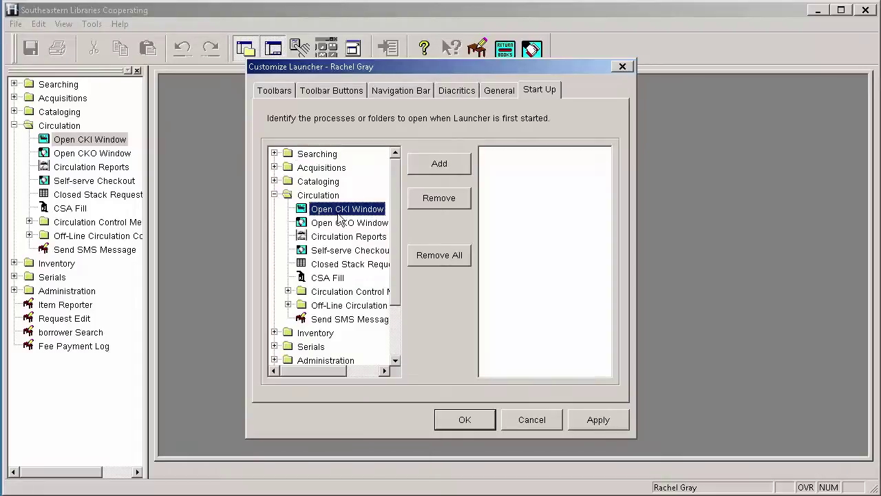
left_click(434, 164)
left_click(379, 224)
left_click(424, 168)
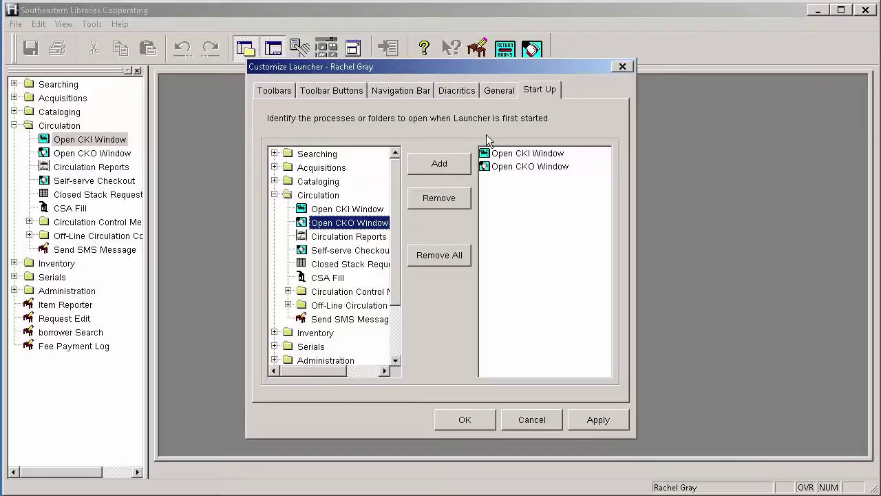
- Set the workspace background to the tulip image from the Desktop and save the launcher customization
left_click(500, 97)
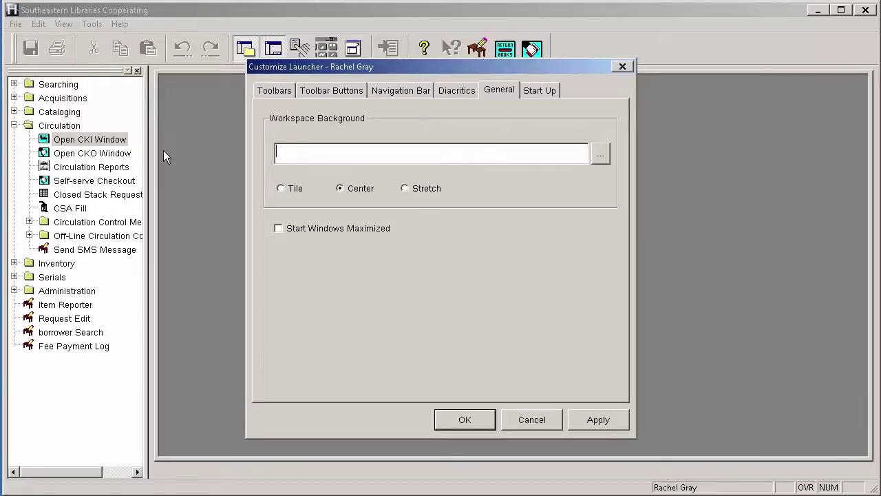
left_click(600, 153)
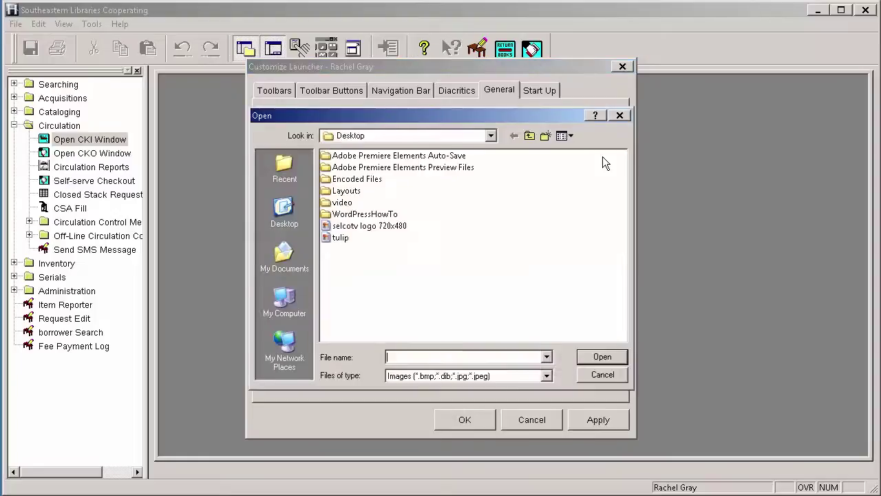
left_click(341, 238)
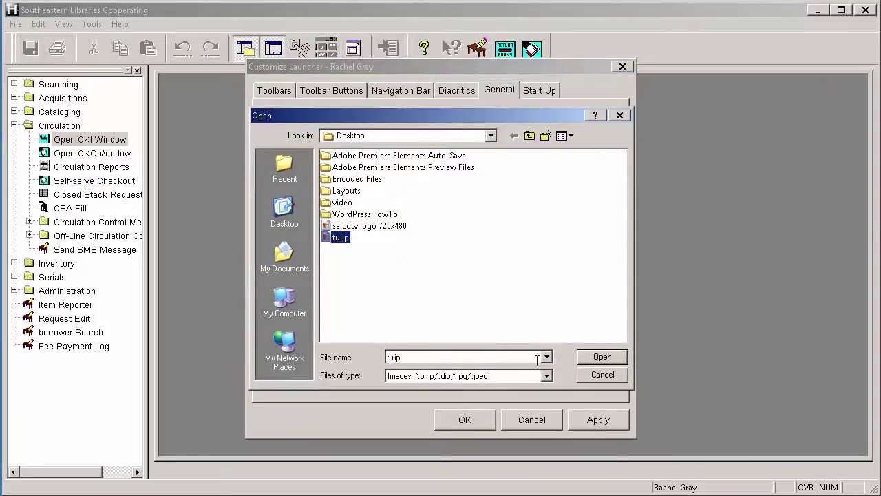
left_click(611, 357)
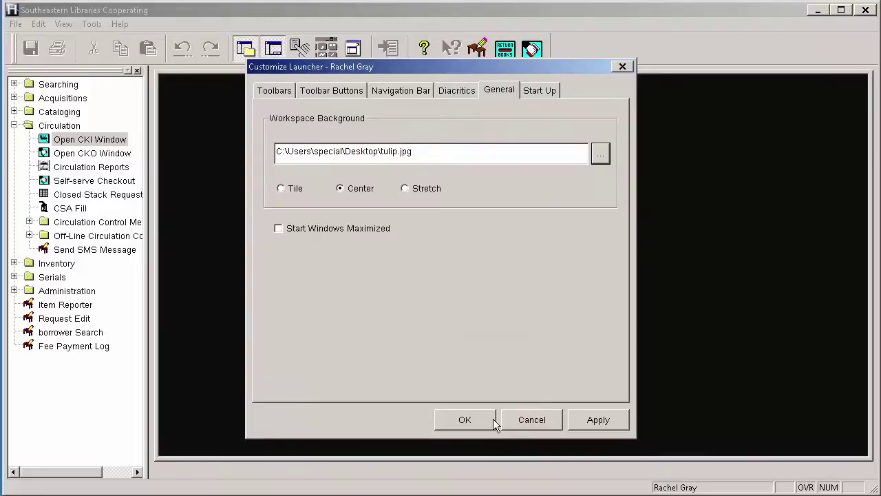
left_click(492, 419)
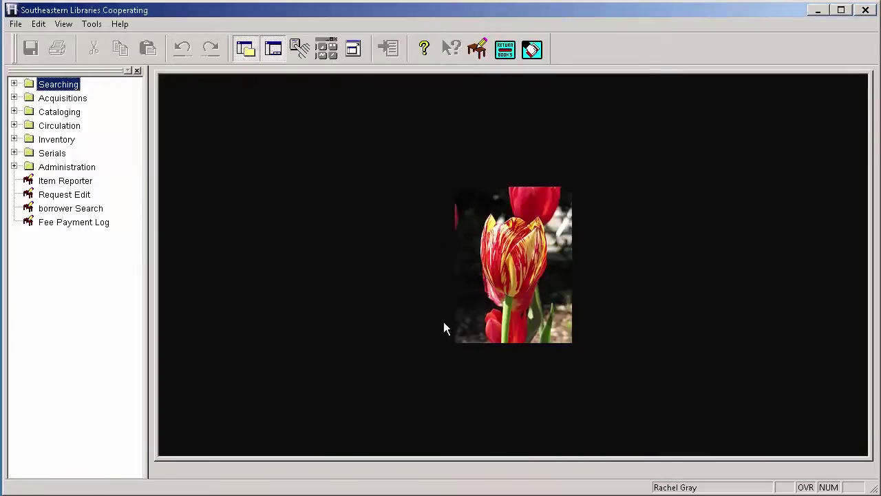
- Reopen the launcher's general settings, leave Start Windows Maximized turned off, and save
left_click(92, 23)
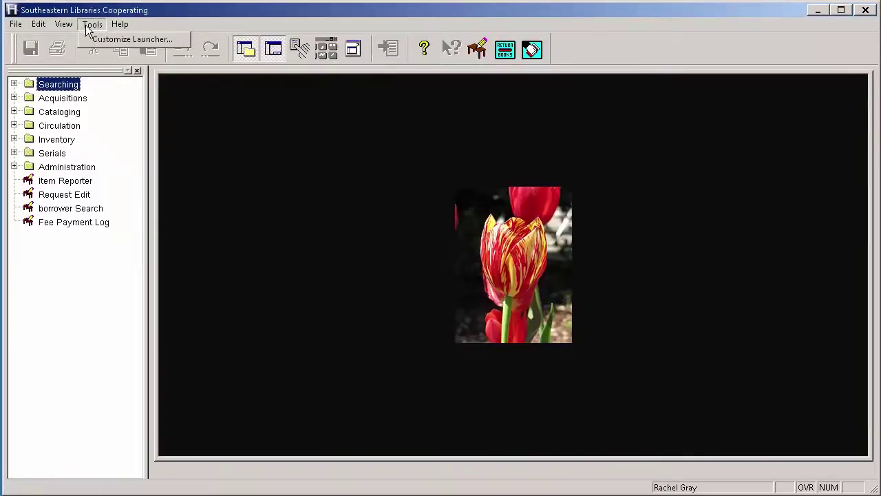
left_click(97, 39)
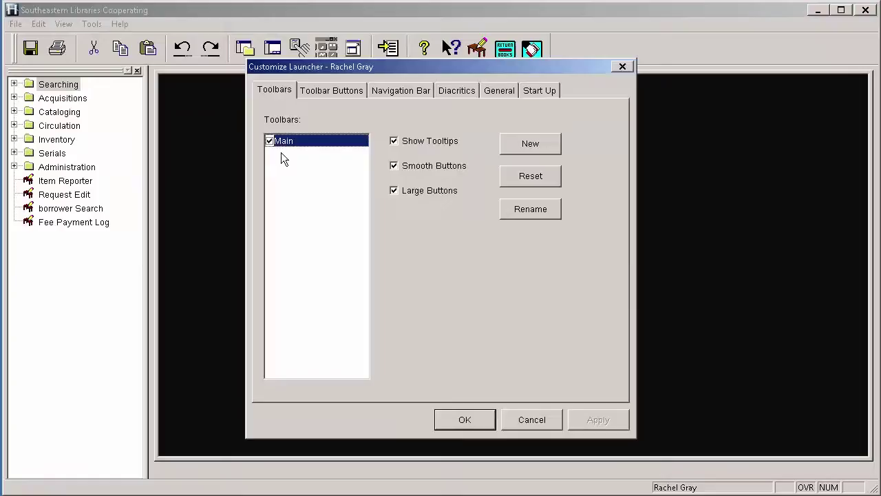
left_click(489, 93)
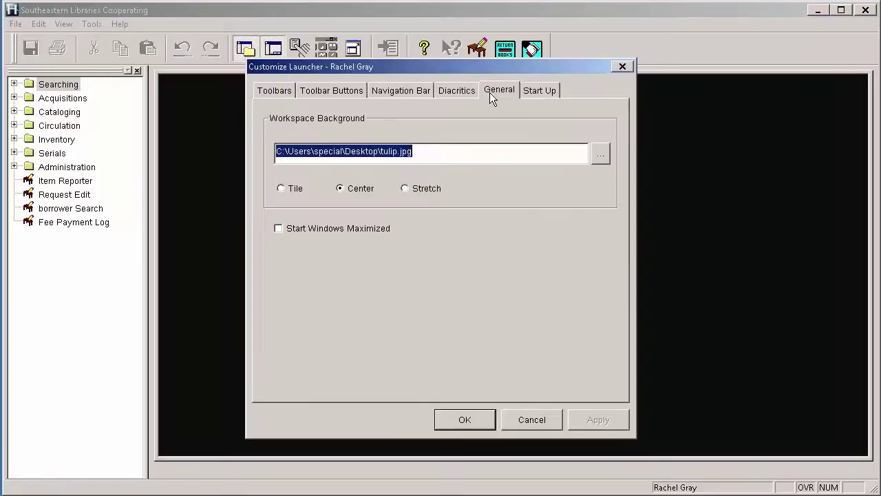
left_click(362, 230)
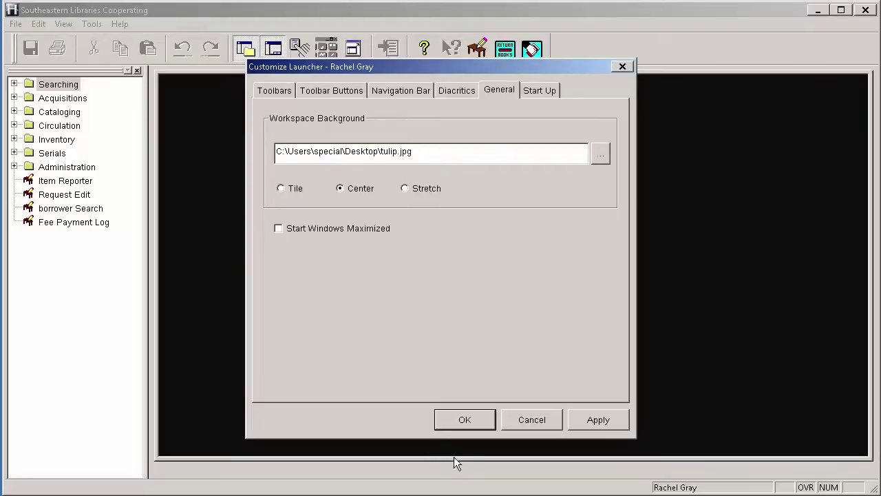
left_click(455, 415)
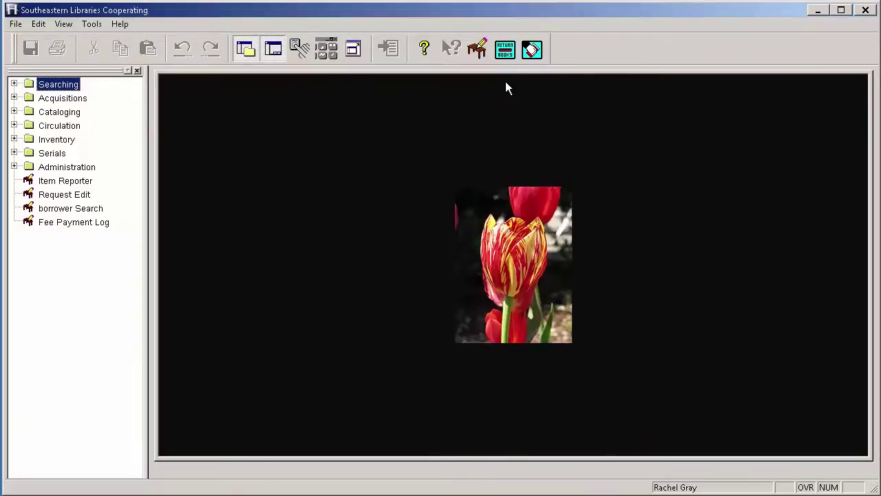
- Open the Checkout and Checkin windows to check their non-maximized size, and close both
left_click(525, 50)
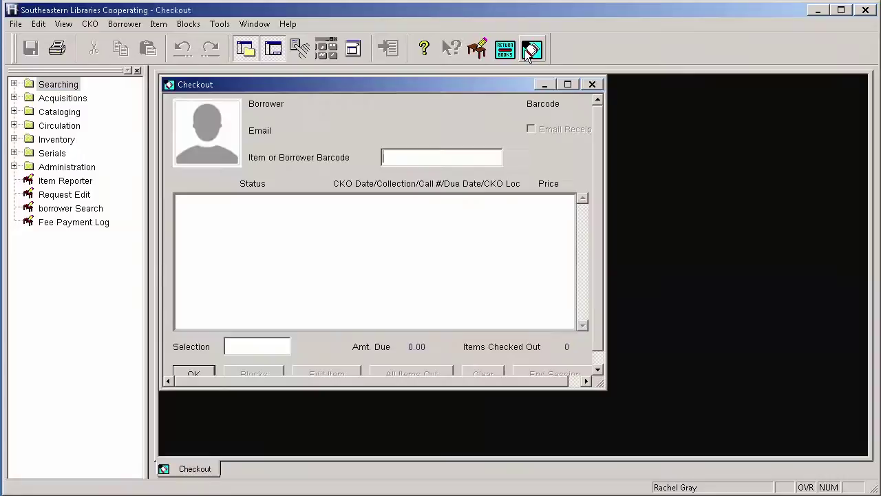
left_click(505, 50)
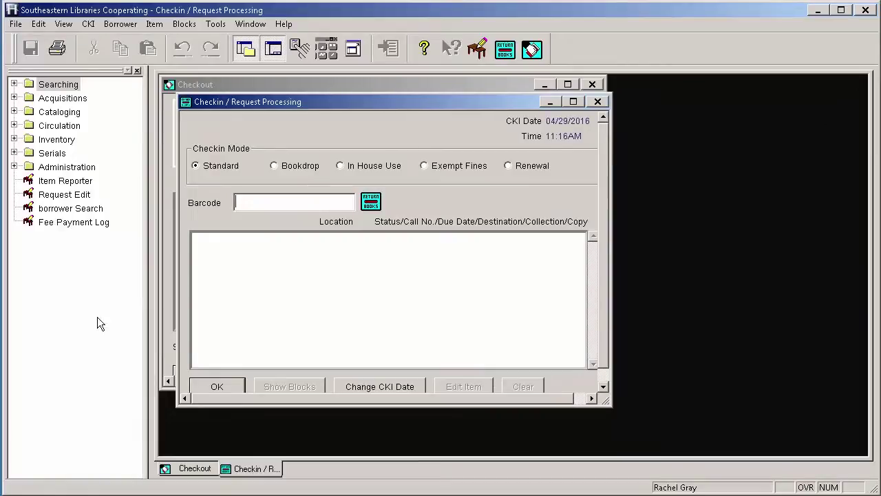
left_click(597, 102)
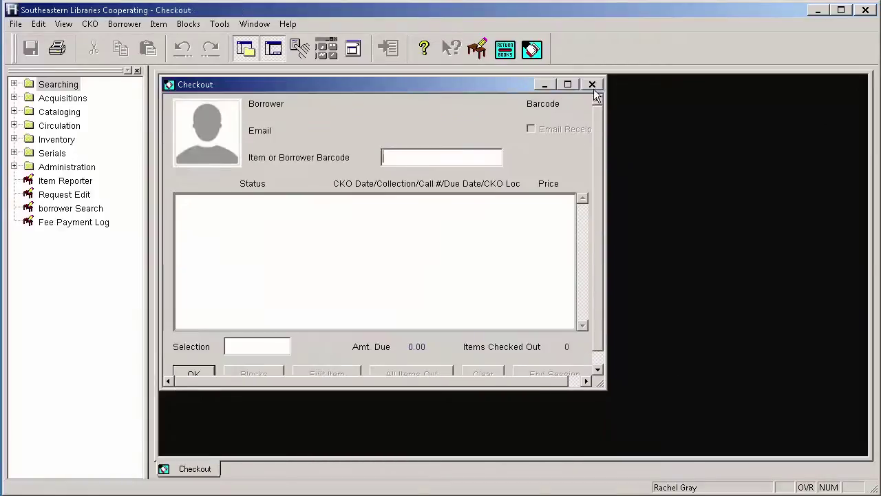
left_click(591, 84)
- Turn on Start Windows Maximized in the launcher's general settings and save the customization
left_click(93, 24)
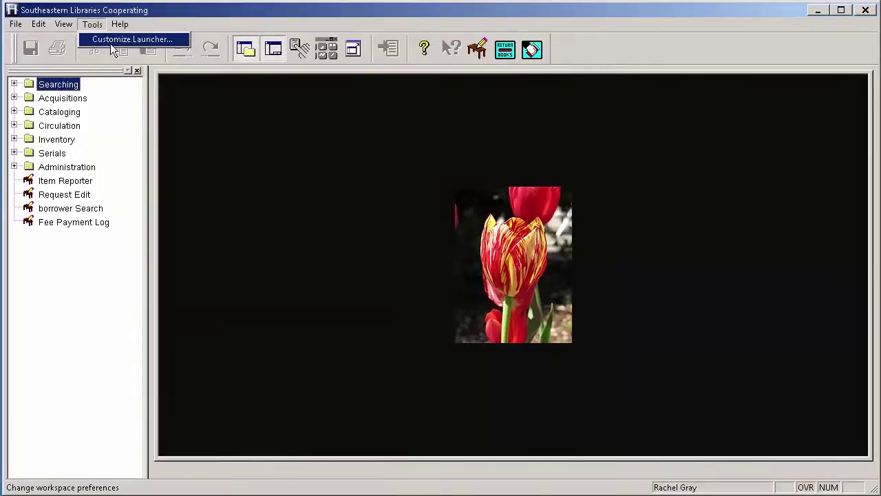
left_click(130, 37)
left_click(496, 89)
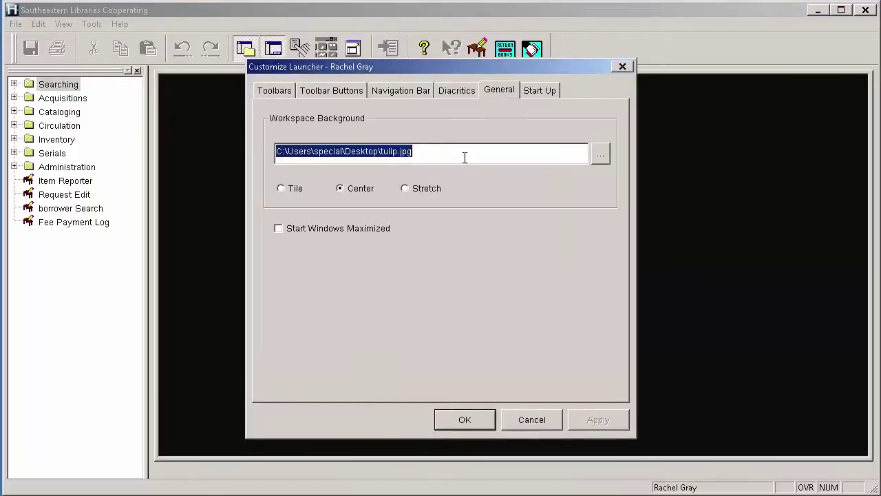
left_click(325, 232)
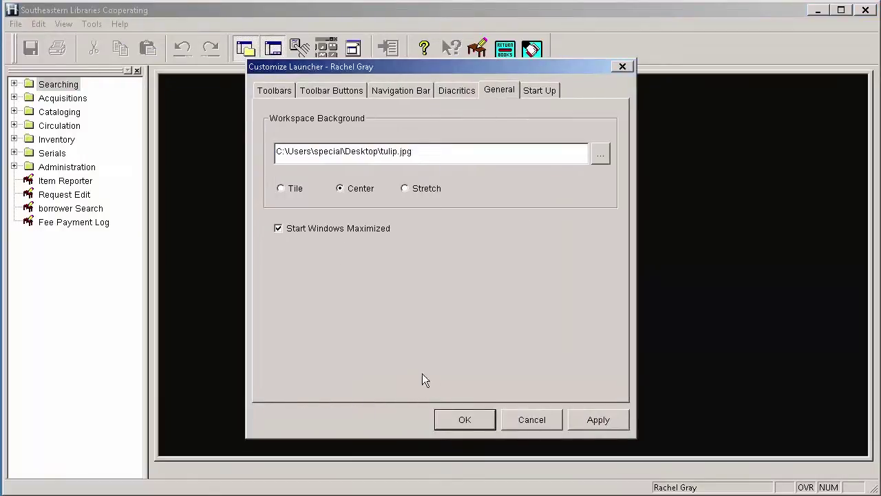
left_click(460, 416)
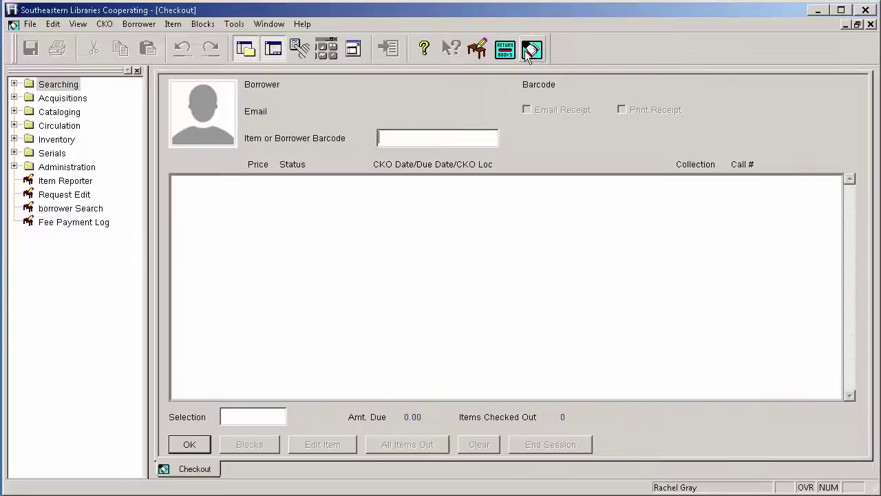
- Open the Checkin window alongside Checkout and switch back and forth between the two maximized windows
left_click(513, 50)
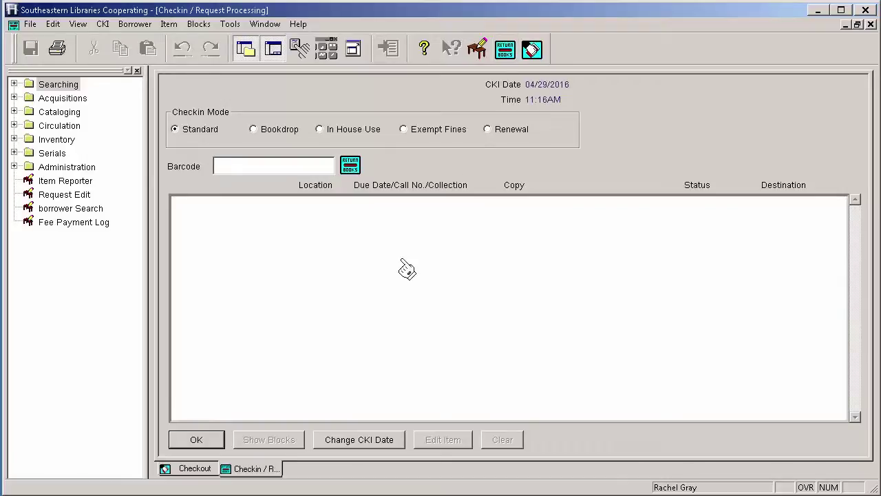
left_click(201, 471)
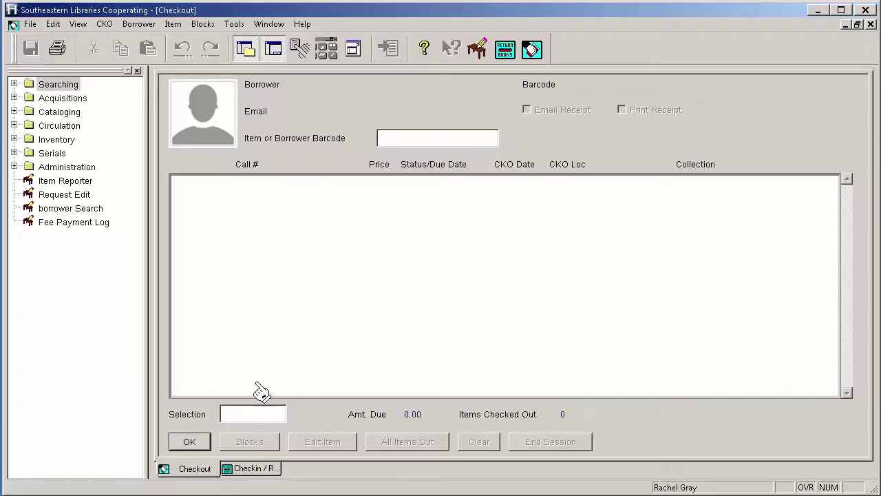
left_click(254, 468)
left_click(199, 468)
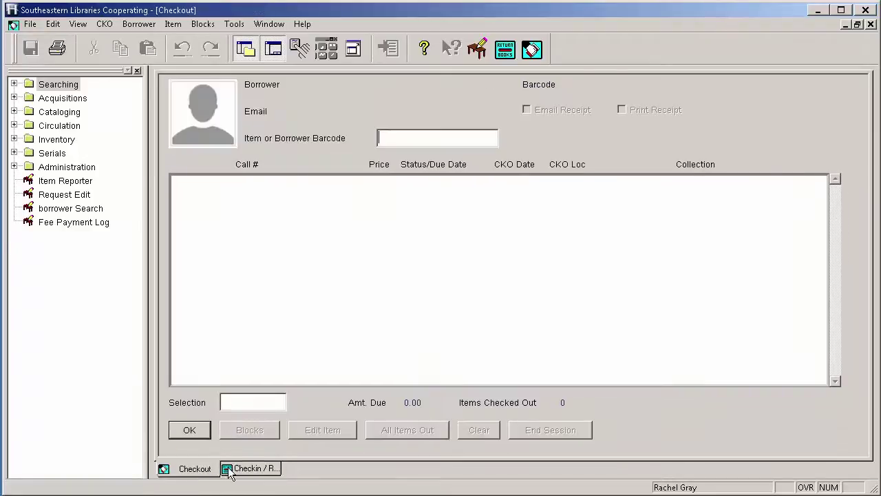
left_click(229, 472)
left_click(205, 469)
- Try workbook mode off and on, switching between the Checkin and Checkout windows while it is on
left_click(273, 49)
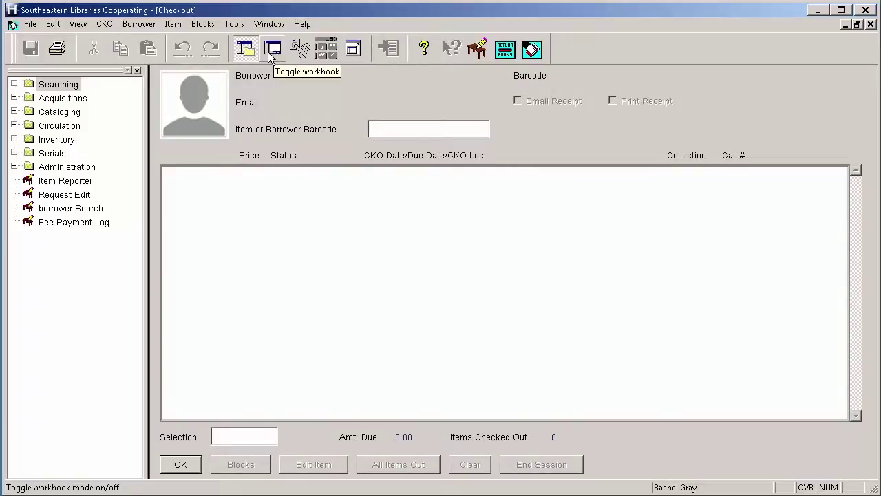
left_click(268, 52)
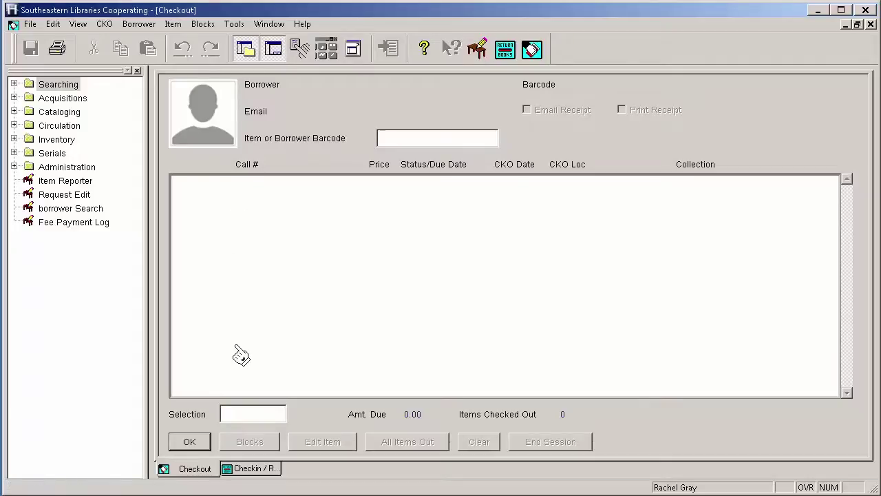
left_click(236, 471)
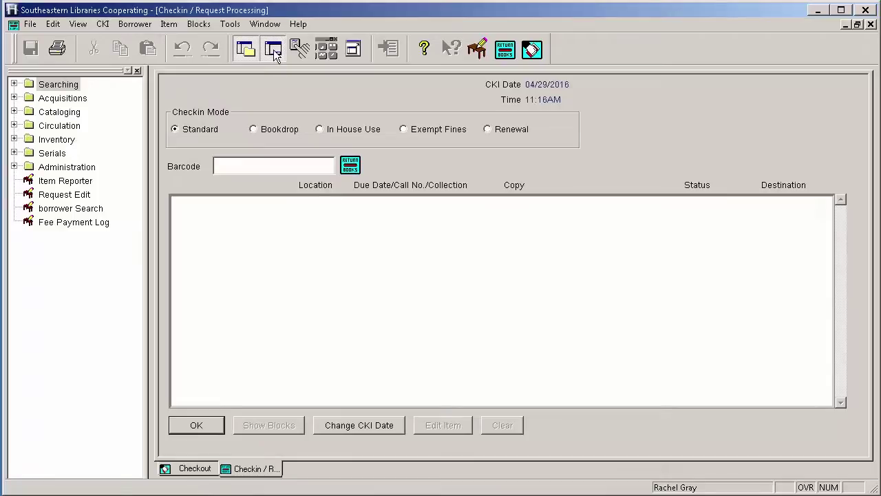
left_click(196, 468)
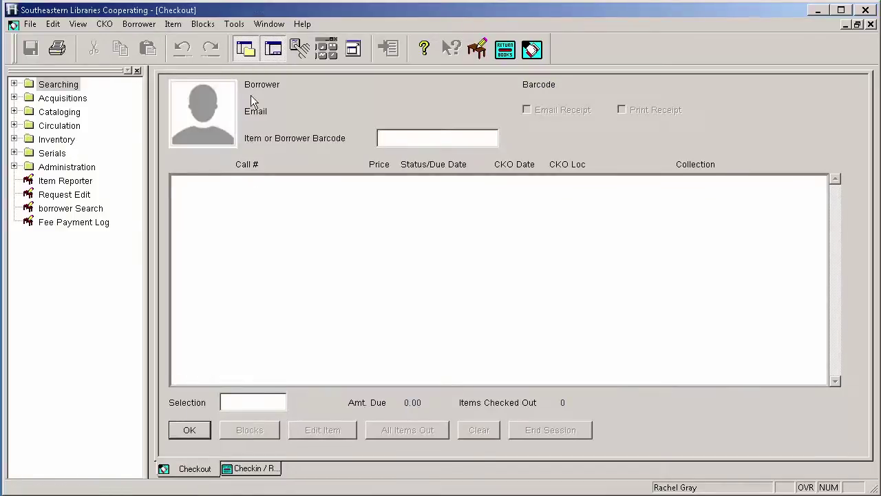
left_click(282, 49)
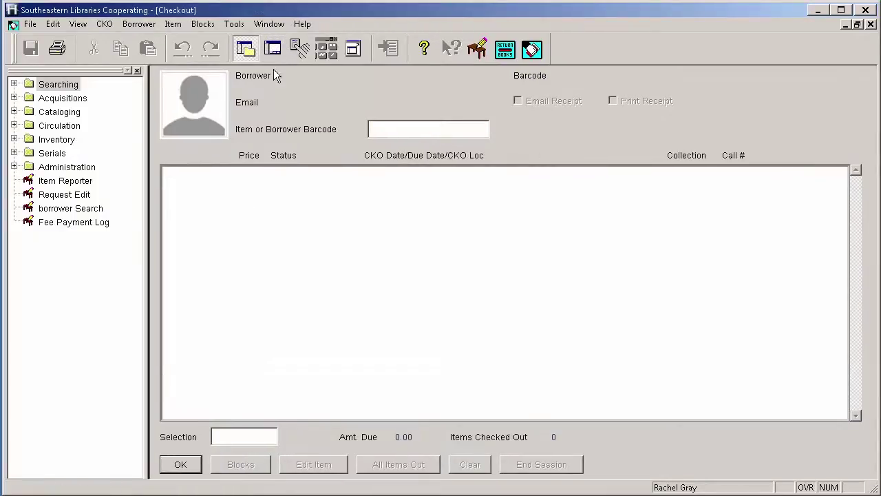
left_click(255, 468)
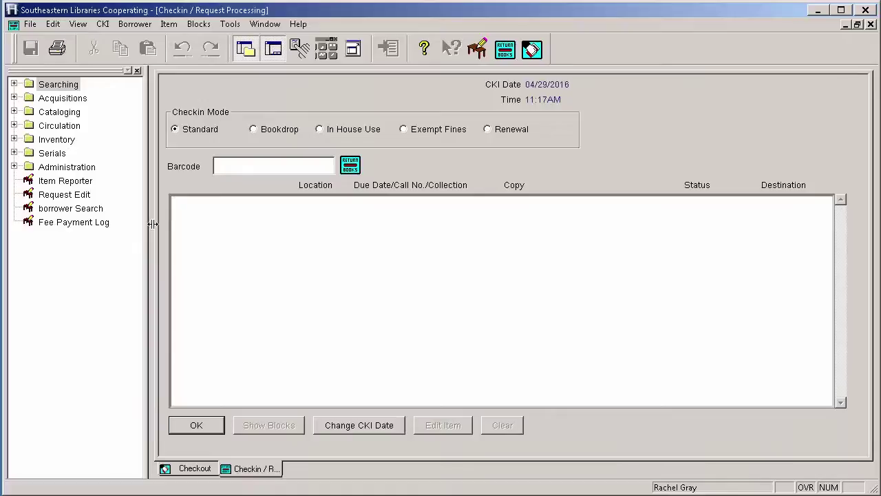
- Hide the navigation bar, view the Checkin and Checkout windows at full width, and restore the bar
left_click(245, 52)
left_click(245, 51)
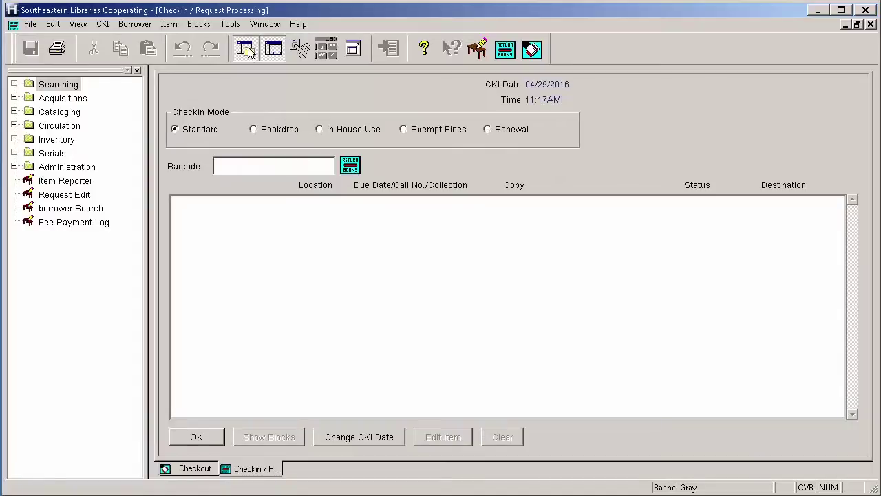
left_click(247, 51)
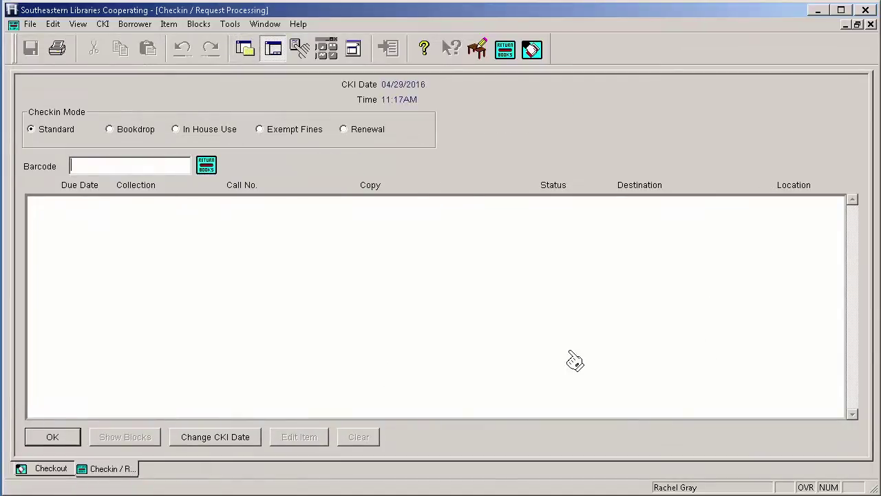
left_click(26, 468)
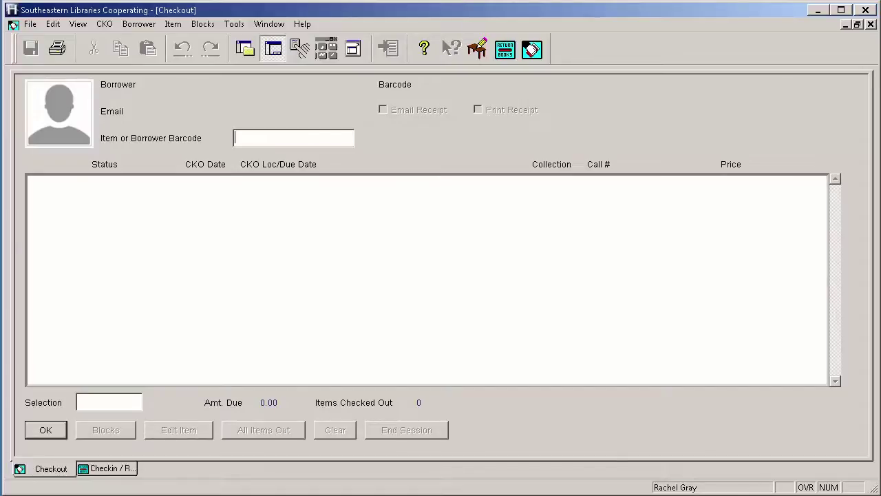
left_click(243, 53)
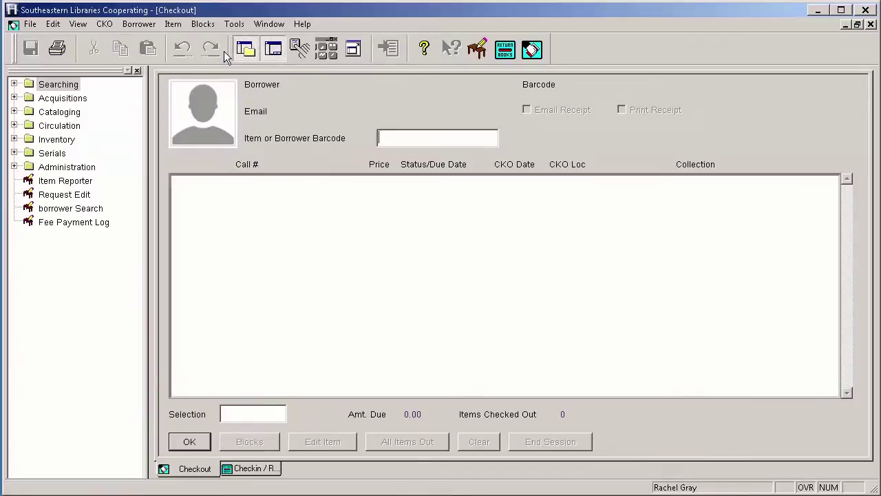